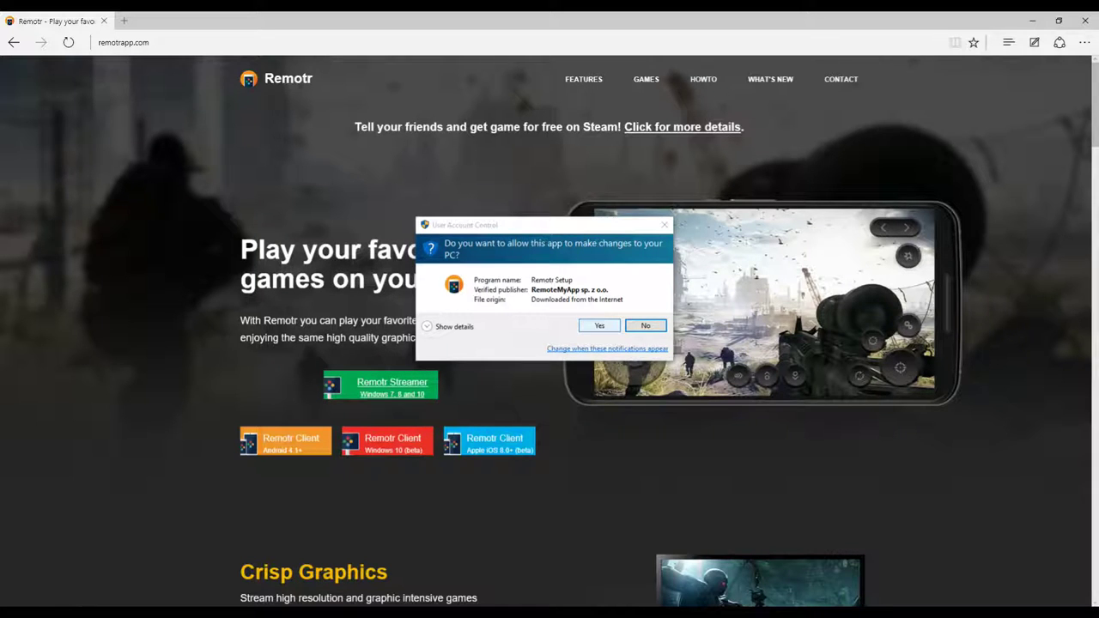
- Allow the Remotr installer to make changes on the PC via the UAC prompt
key(alt+y)
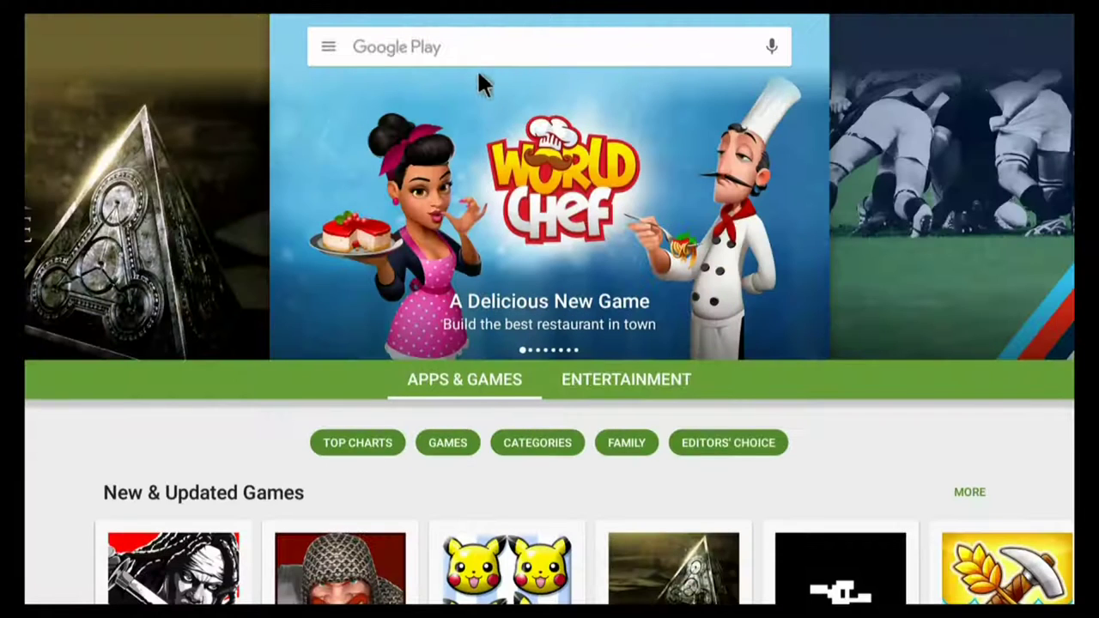
- Find Remotr Game Streaming in Google Play via a 'remotr' search and install it, accepting permissions
click(467, 48)
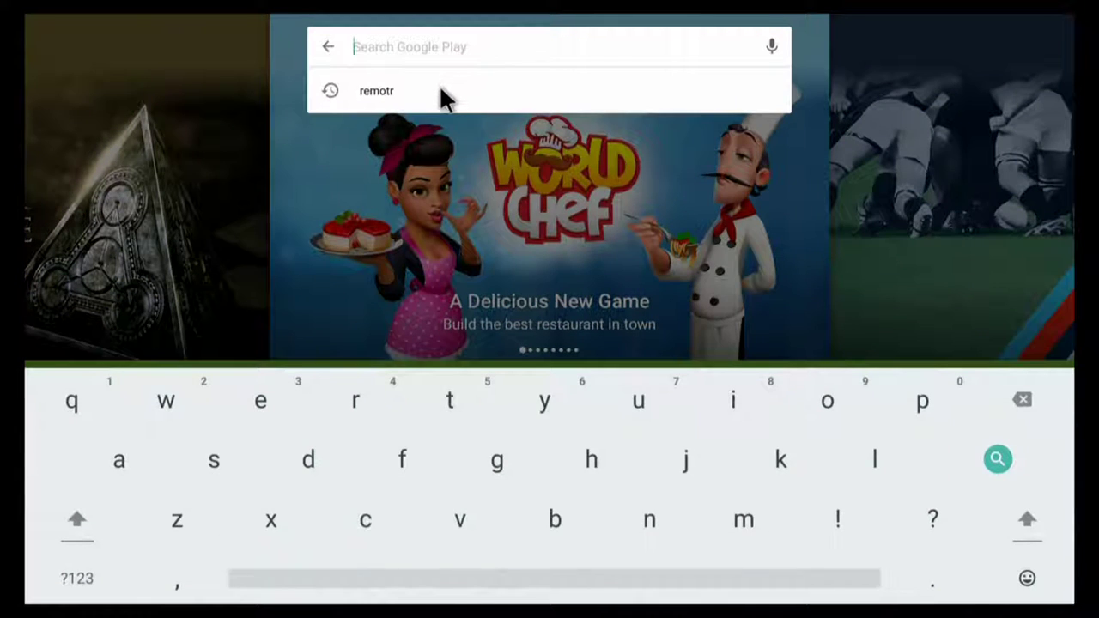
click(439, 90)
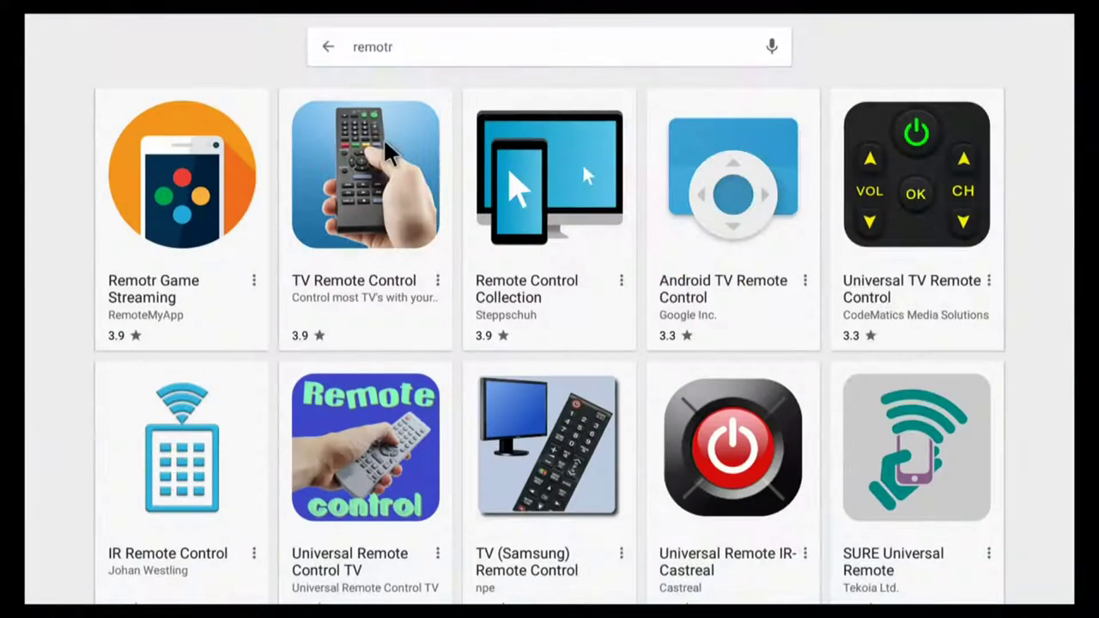
click(201, 196)
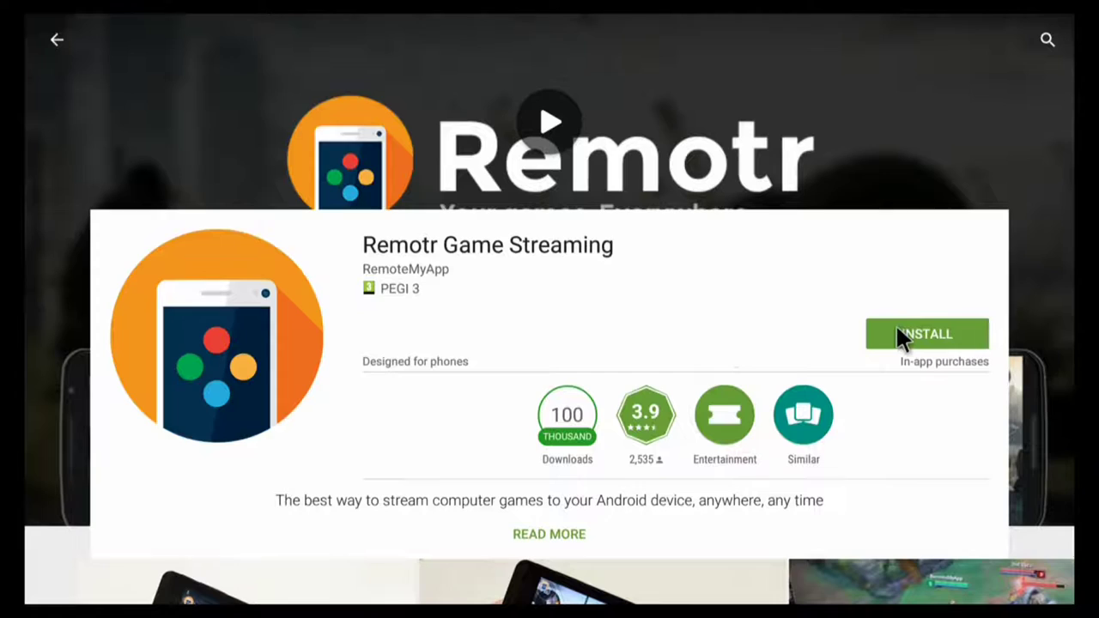
click(896, 323)
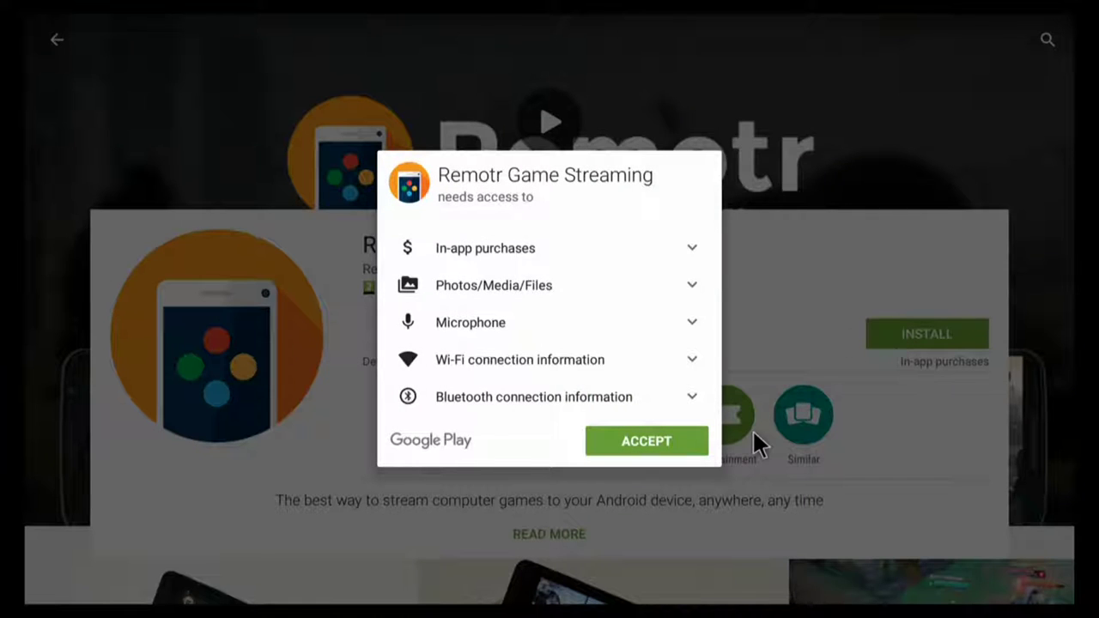
click(681, 444)
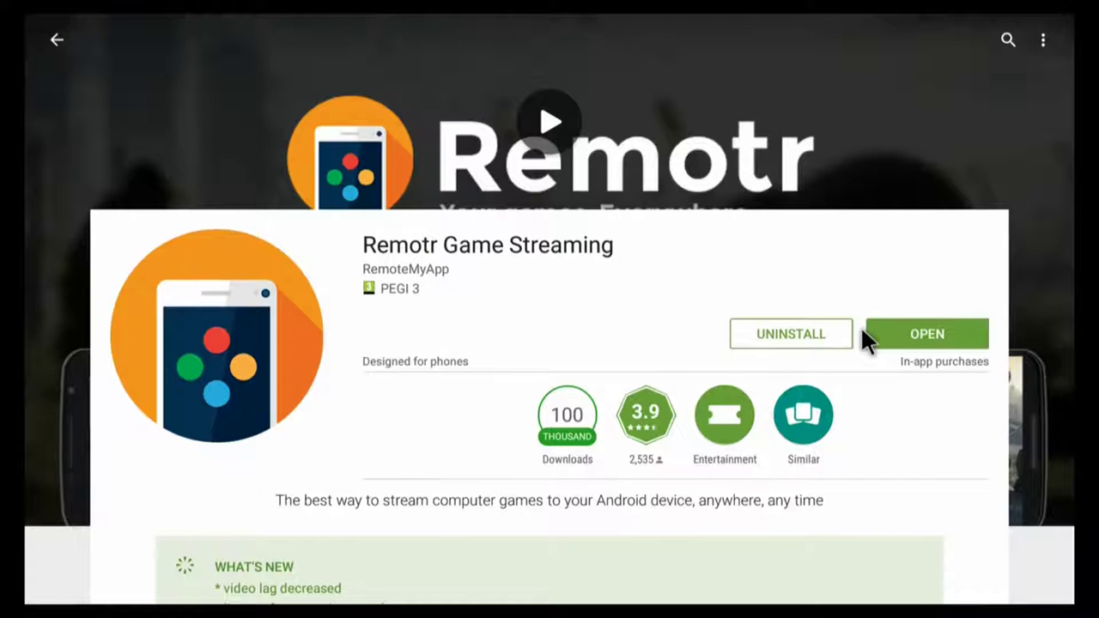
- Open Remotr, pass the welcome screen, and connect to the discovered PC streamer
click(912, 332)
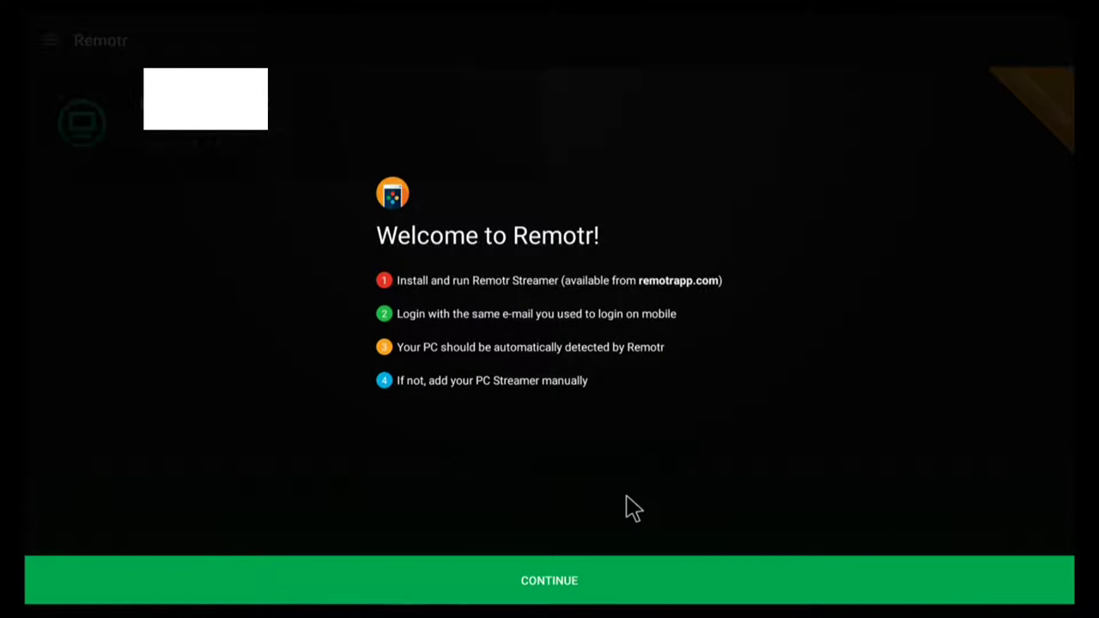
click(570, 587)
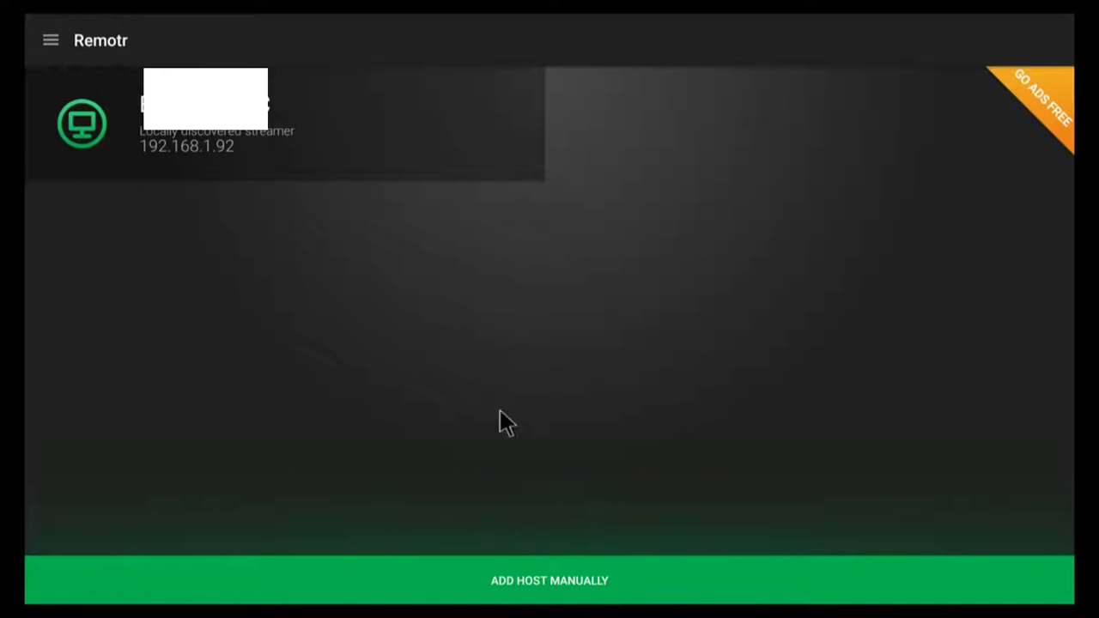
click(445, 128)
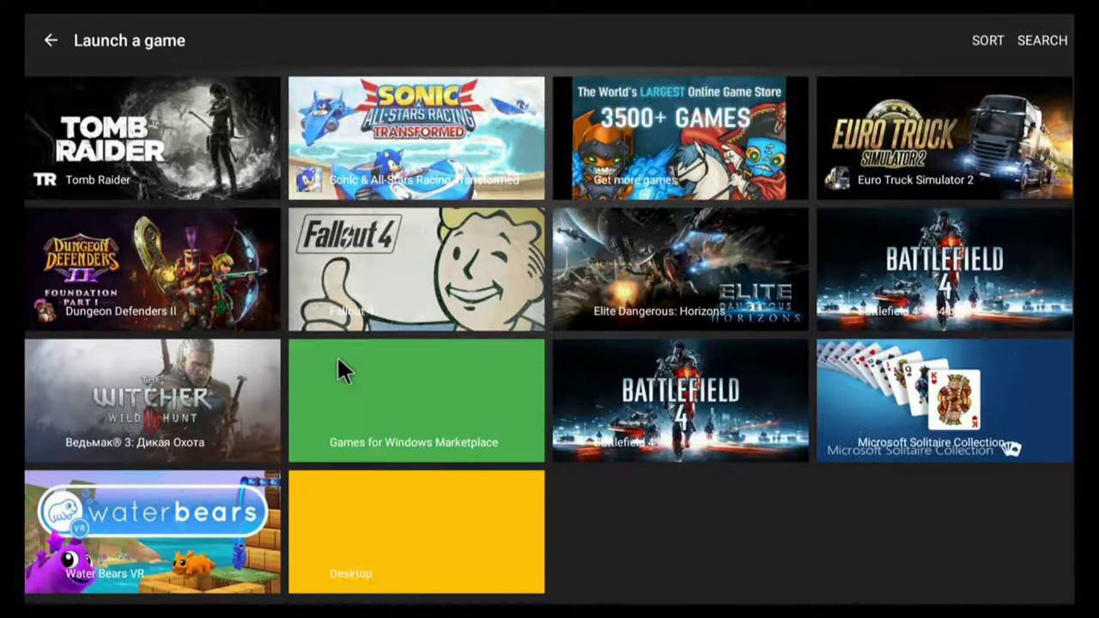
- Launch Sonic & All-Stars Racing Transformed and allow the Steam Client Service prompt
click(210, 125)
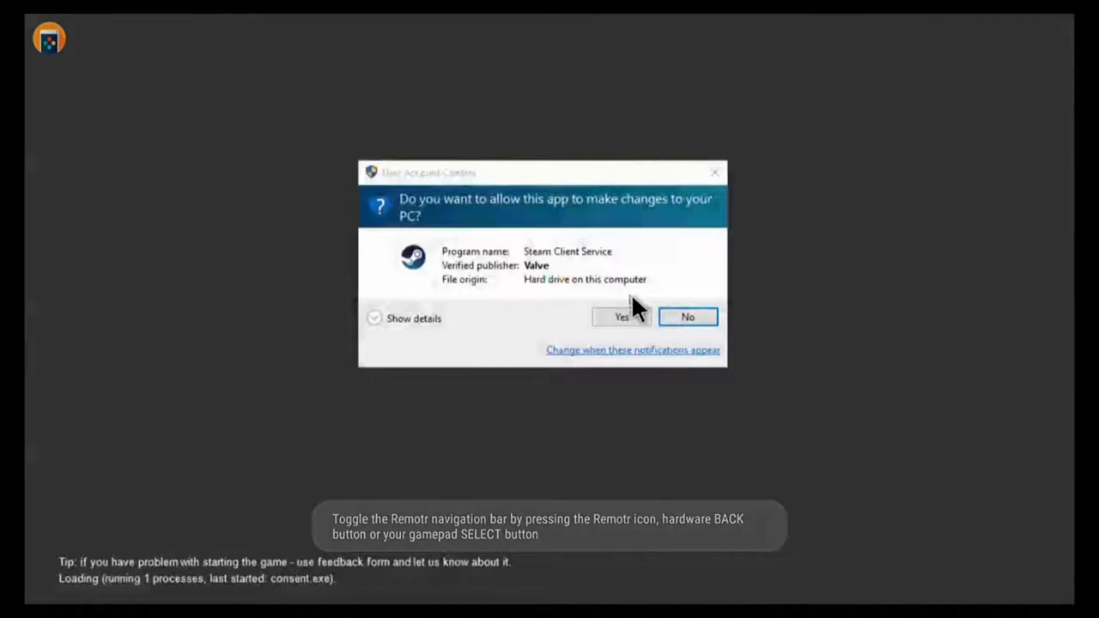
click(622, 318)
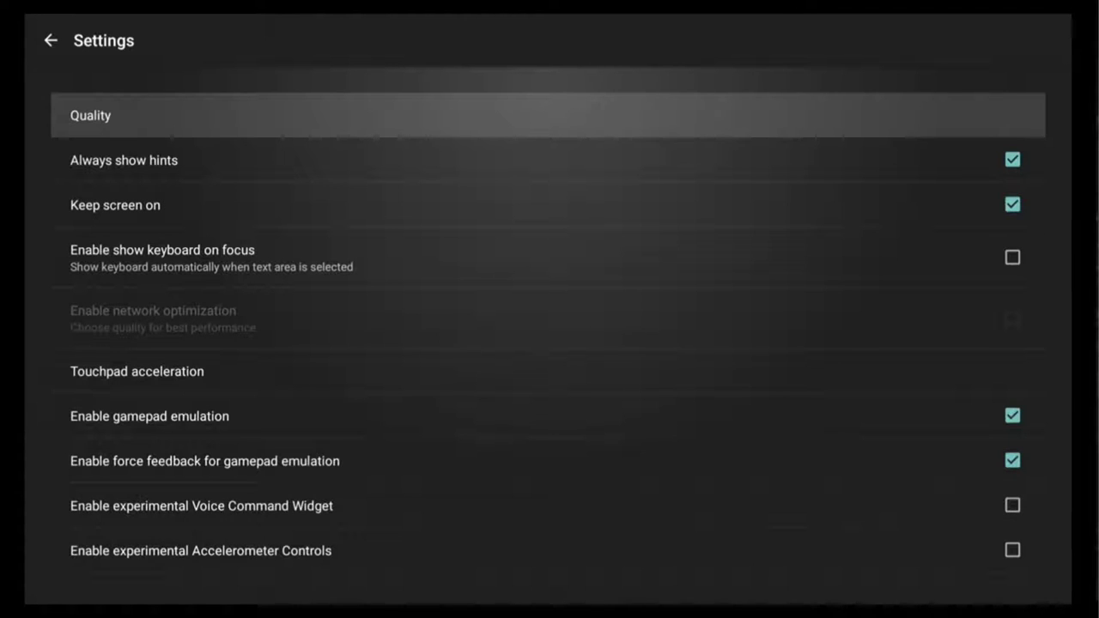
- Show the Quality choices Balanced, Best Quality and Best Performance, with Best Performance chosen
key(Return)
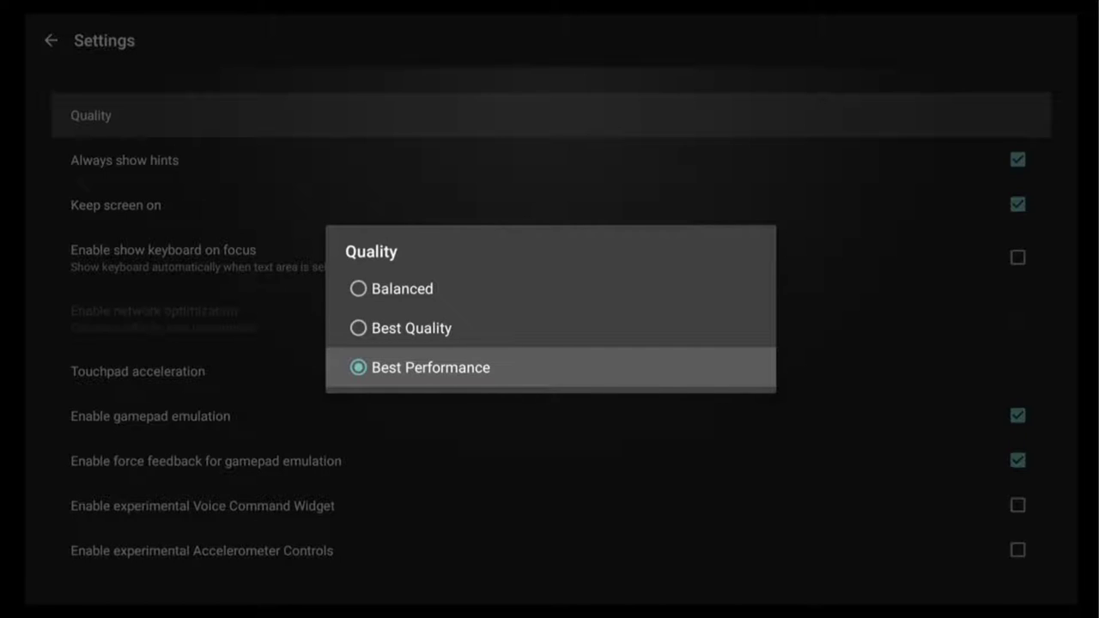